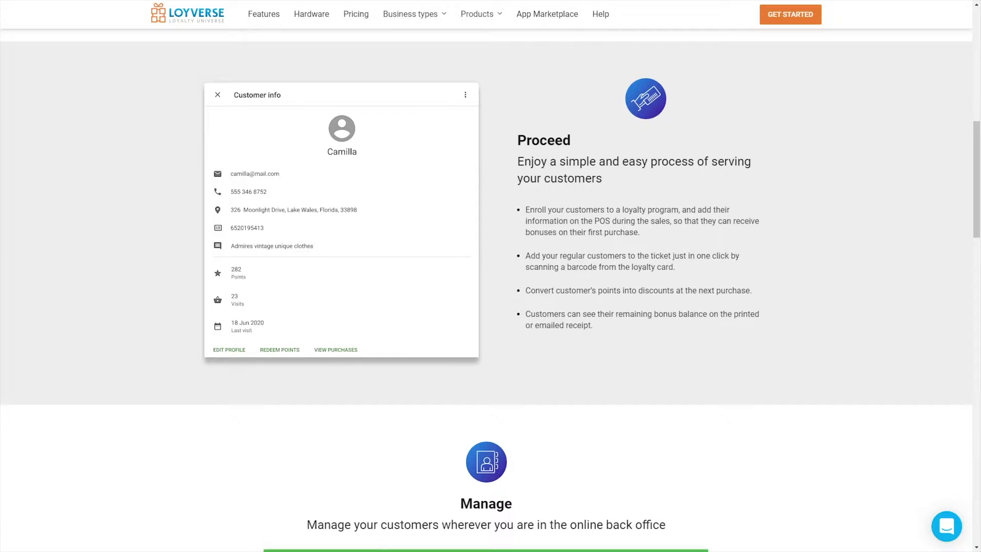
scroll(490, 276, "up", 4)
scroll(491, 276, "up", 3)
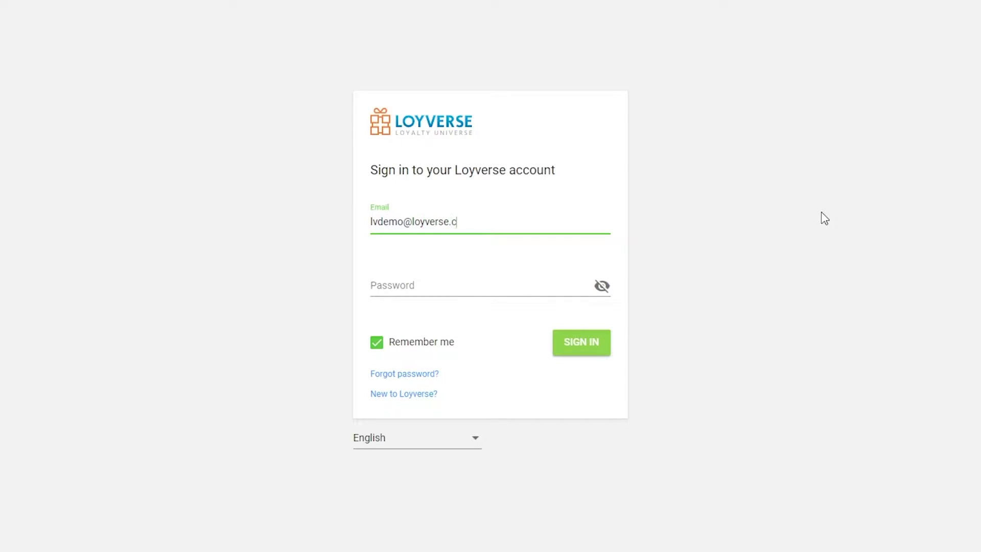
type("om")
Submit the email and password to sign in, then head to the account settings
key("Tab")
type("•••••")
key("Return")
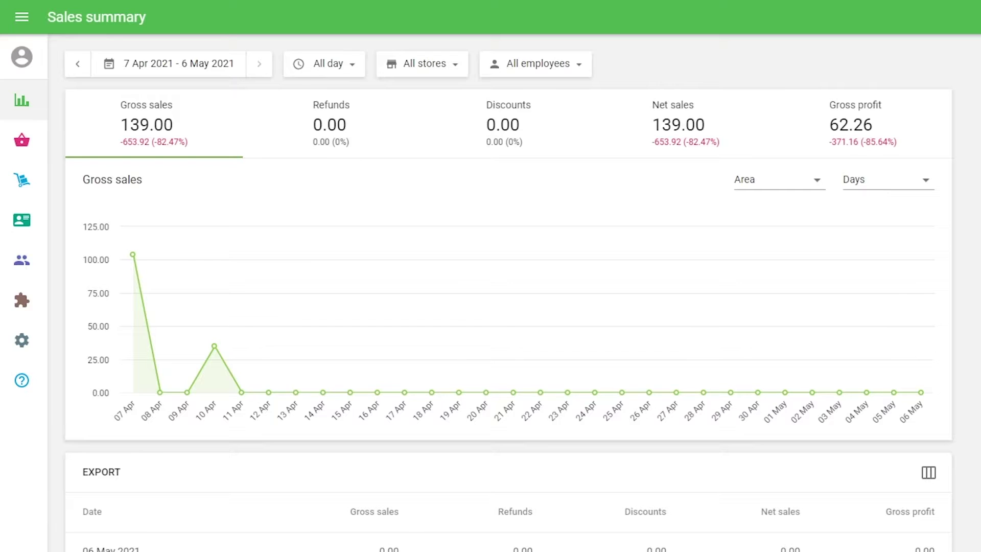
left_click(24, 344)
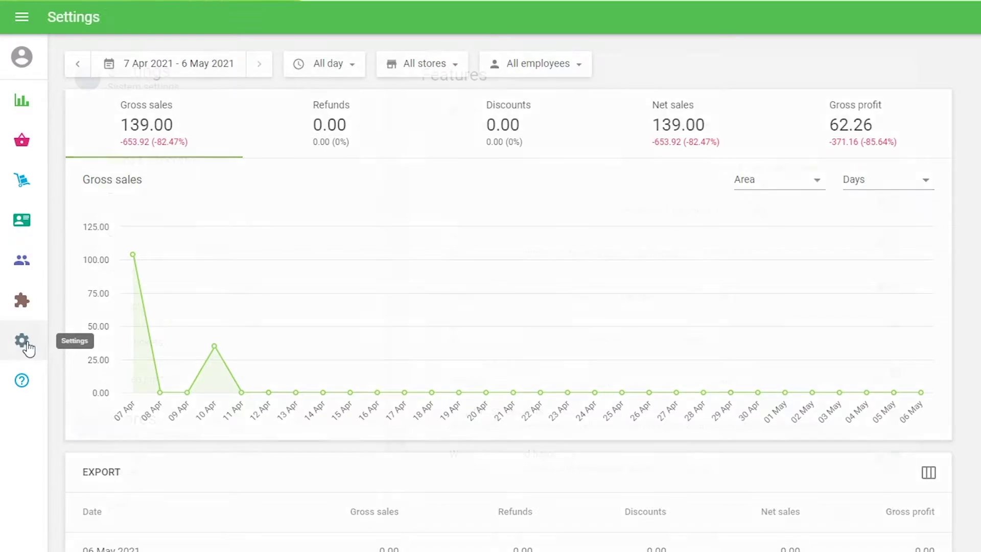
Raise the loyalty points rate from 1.00 to 2.00 percent of each purchase and save
left_click(150, 234)
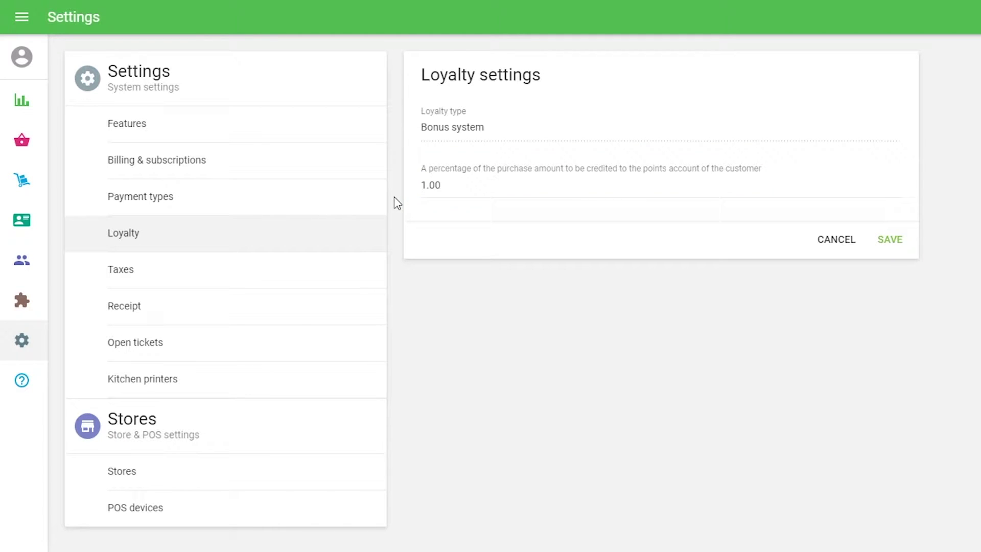
left_click(423, 185)
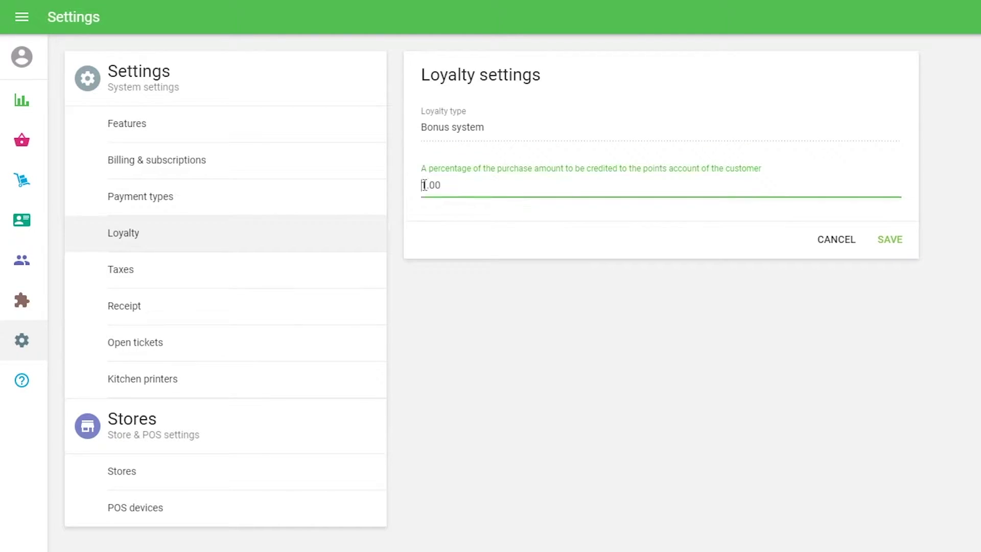
key("shift+Right")
type("2")
left_click(893, 241)
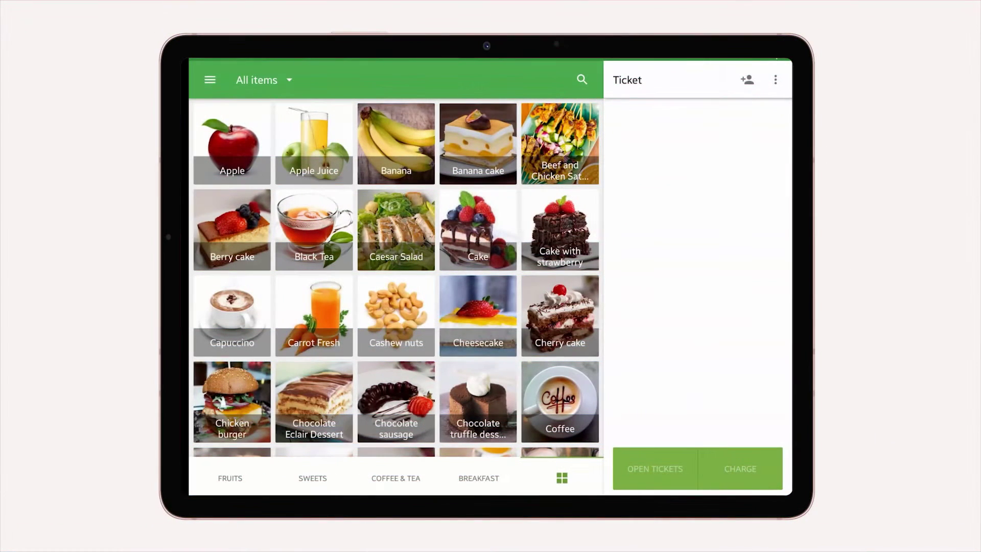
Add Carrot Fresh and Cake to the 9.58 ticket and start creating a new customer
left_click(323, 307)
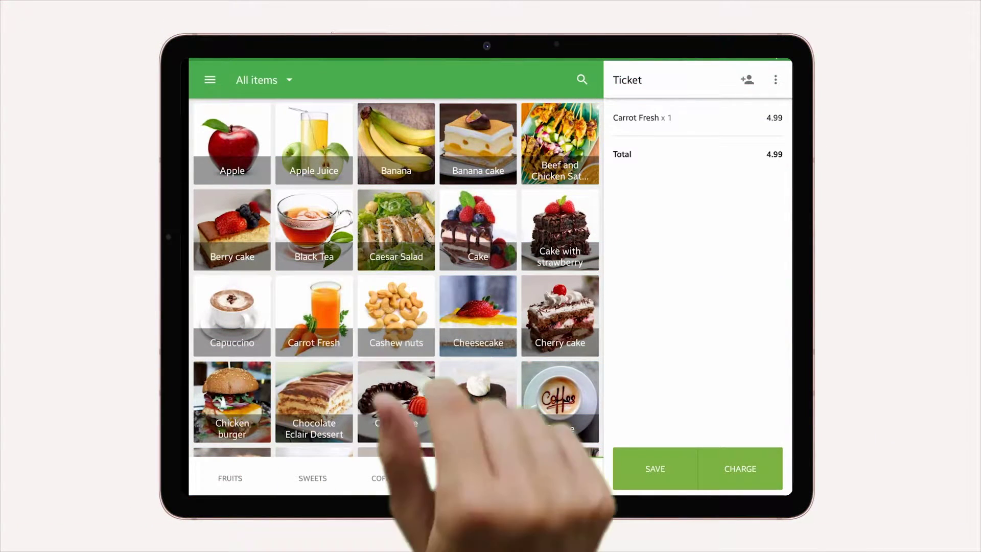
left_click(476, 231)
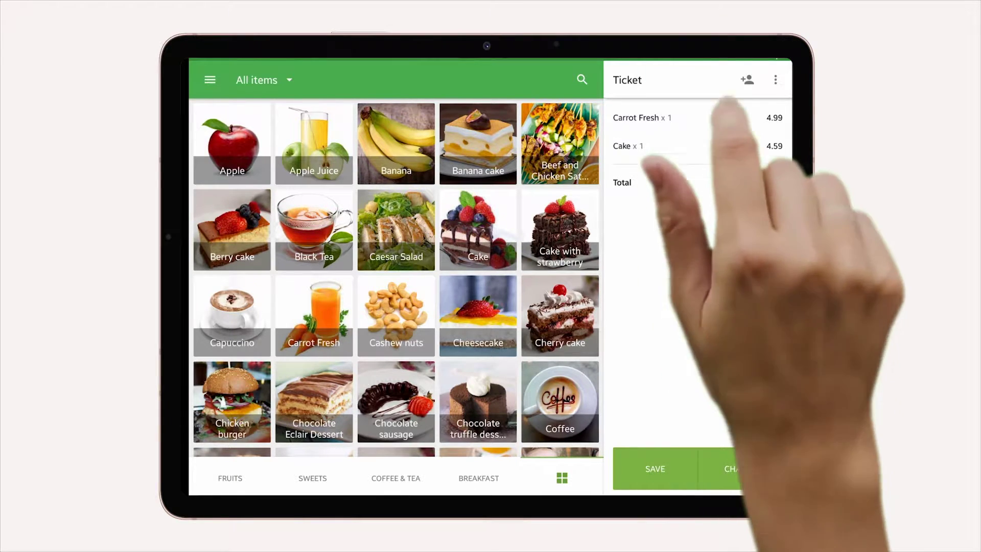
left_click(747, 79)
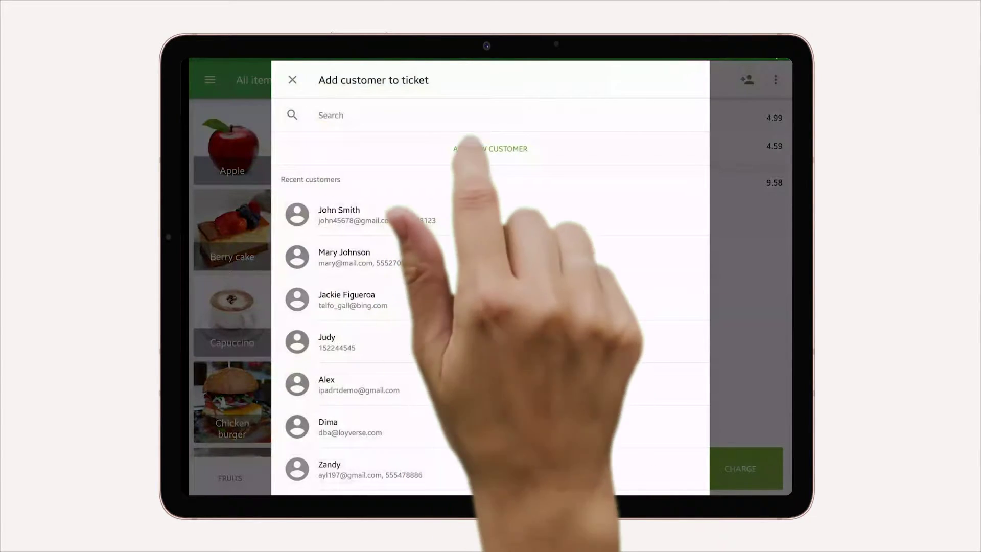
left_click(490, 149)
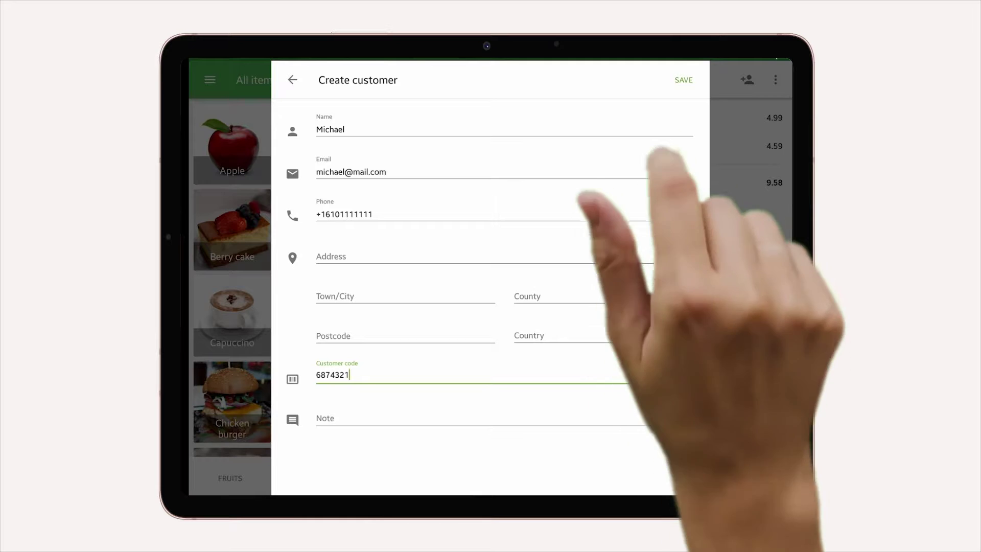
Save the new customer Michael with code 6874321 and attach him to the 9.58 ticket
left_click(683, 80)
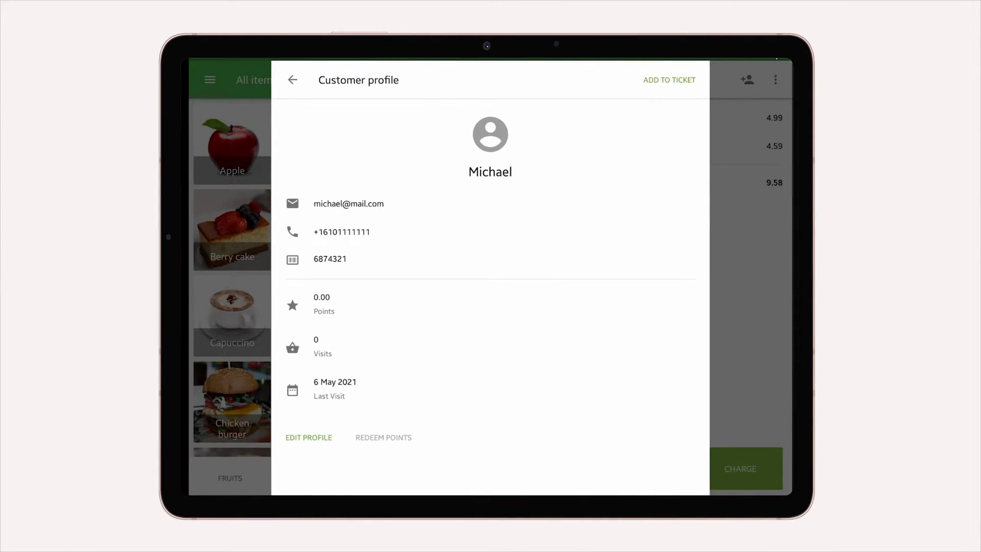
left_click(669, 80)
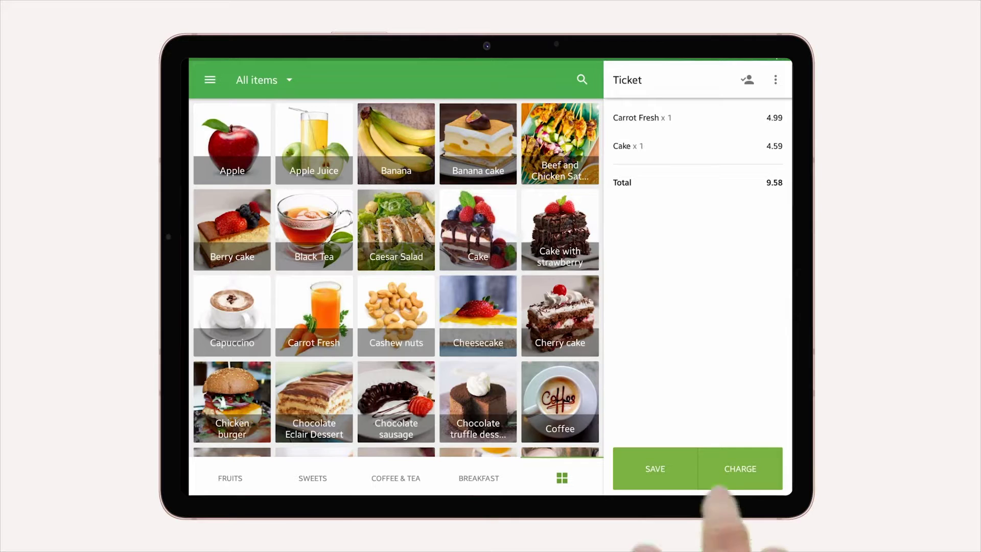
Take 9.58 in cash earning 0.19 points, email the receipt, and start a new sale
left_click(740, 469)
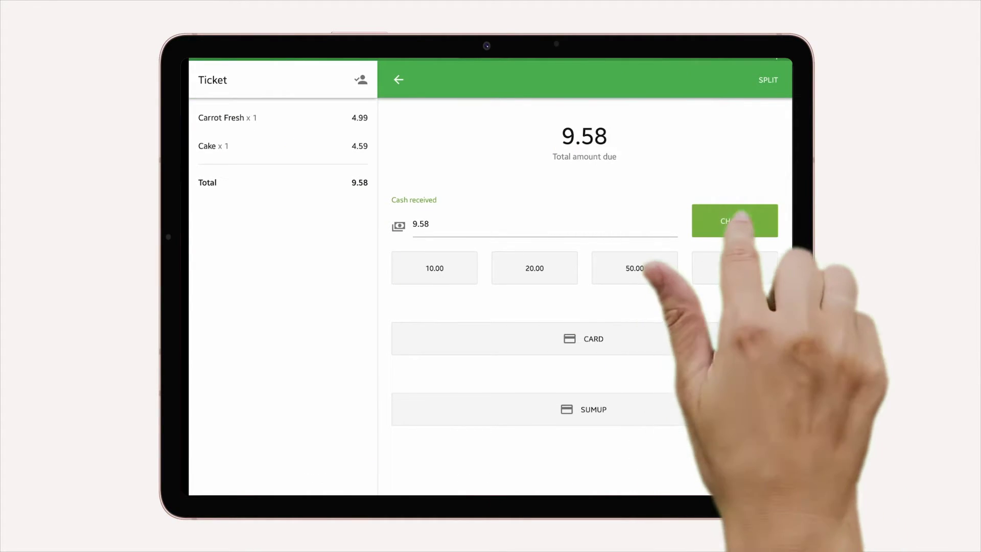
left_click(735, 221)
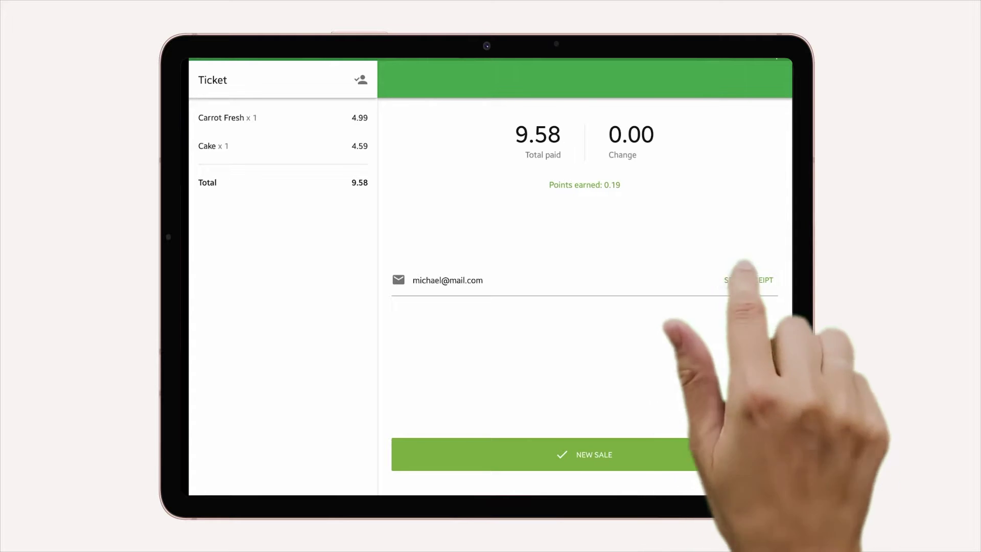
left_click(747, 280)
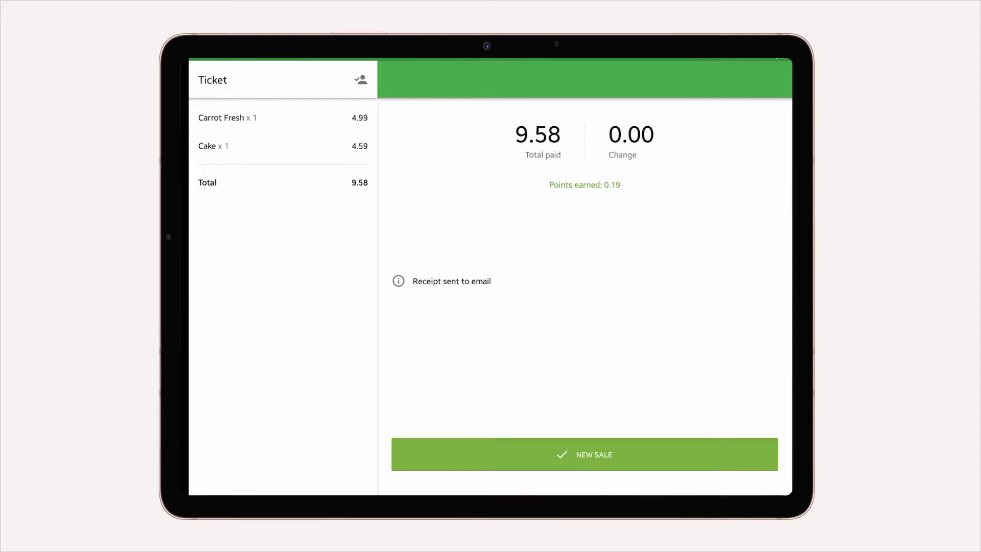
left_click(621, 455)
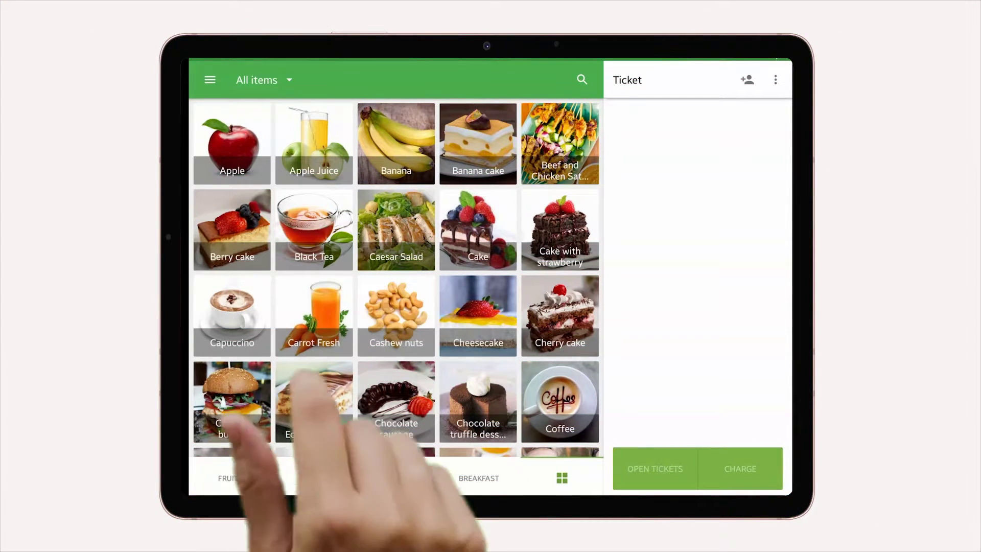
Add Carrot Fresh and Cake with strawberry to an 18.99 ticket and bring up the customer list
left_click(315, 315)
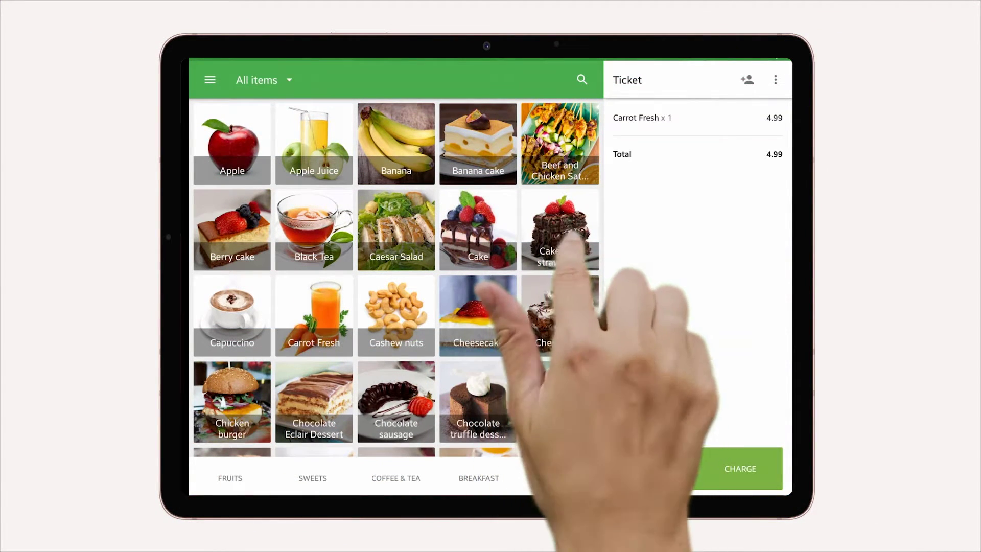
left_click(560, 230)
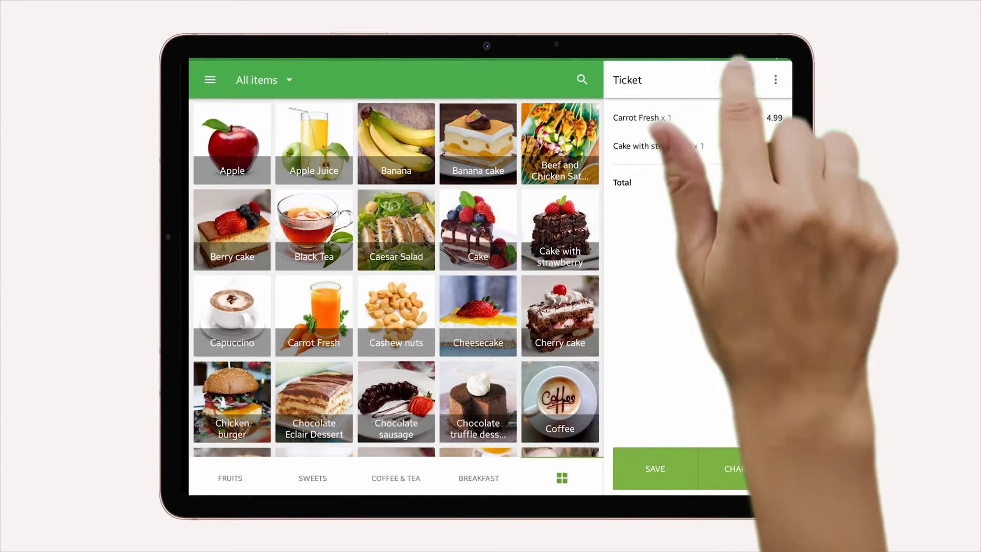
left_click(748, 80)
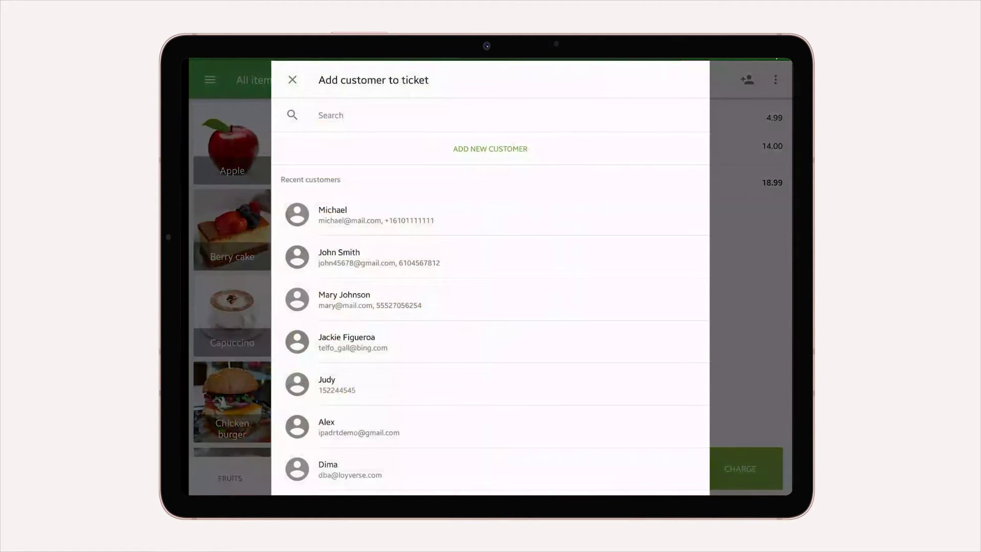
Search customers by name, email and phone to find John Smith with 26.92 points
left_click(331, 115)
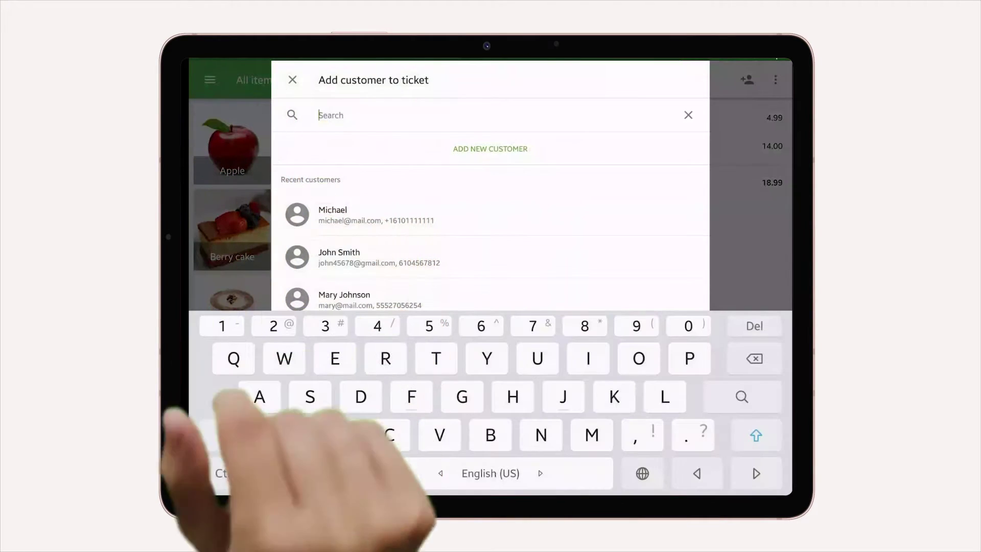
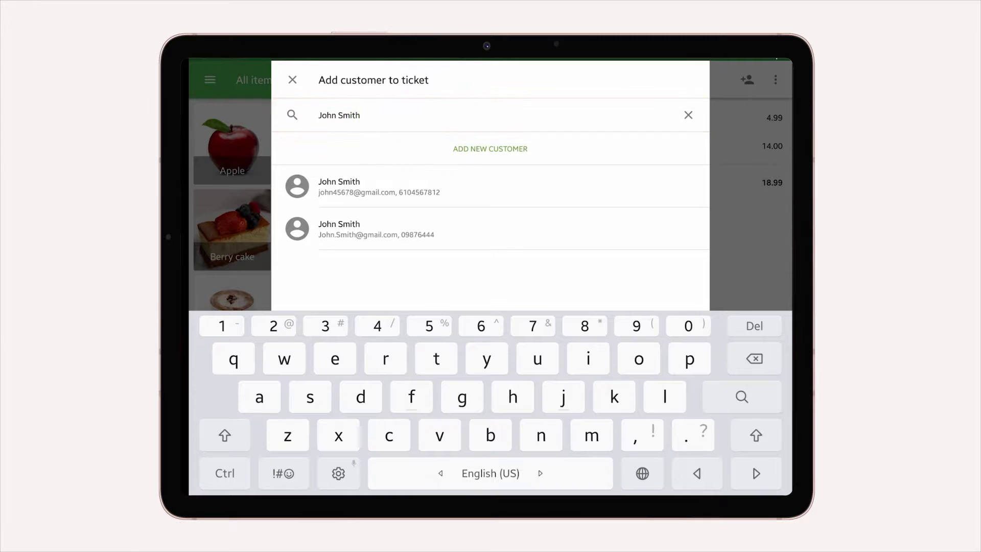
key("BackSpace")
key("BackSpace")
key("BackSpace")
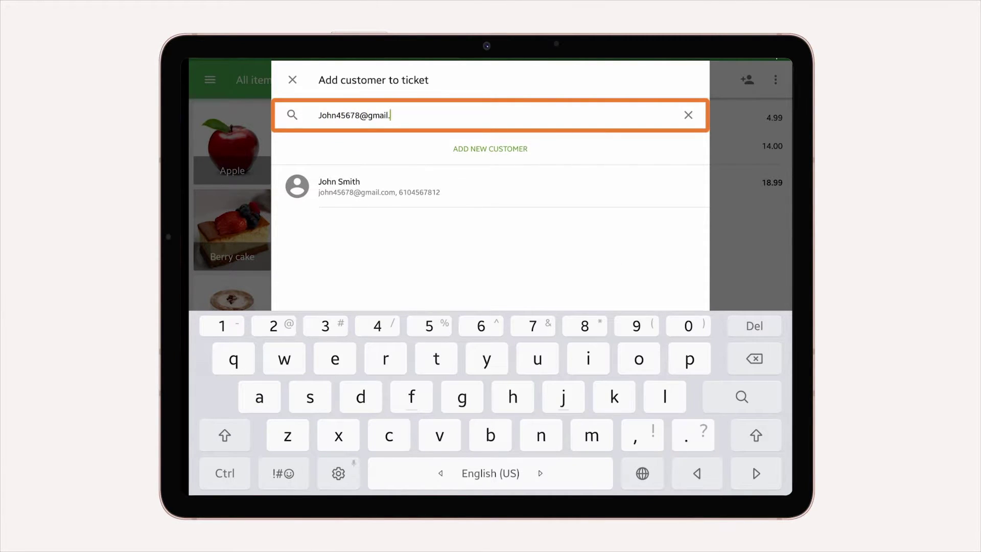
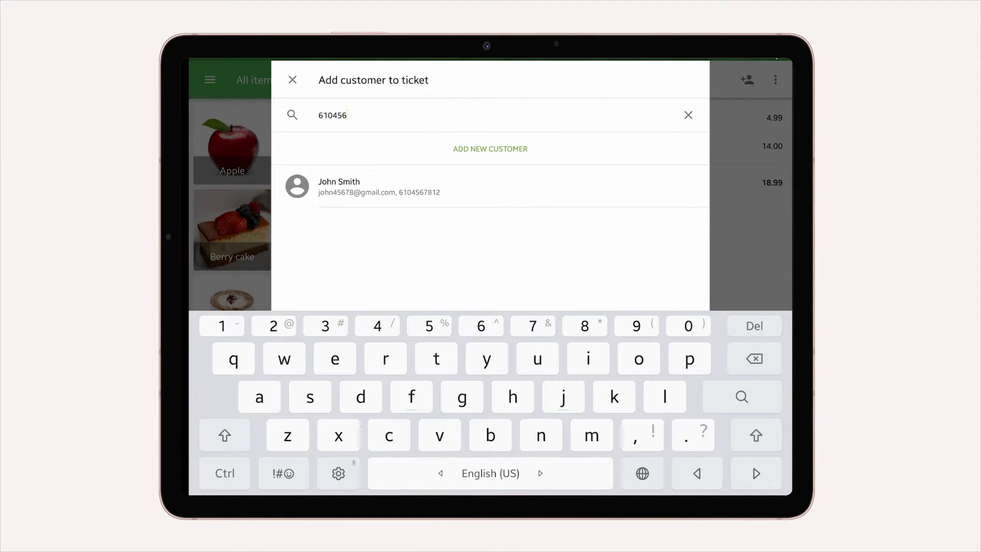
left_click(519, 184)
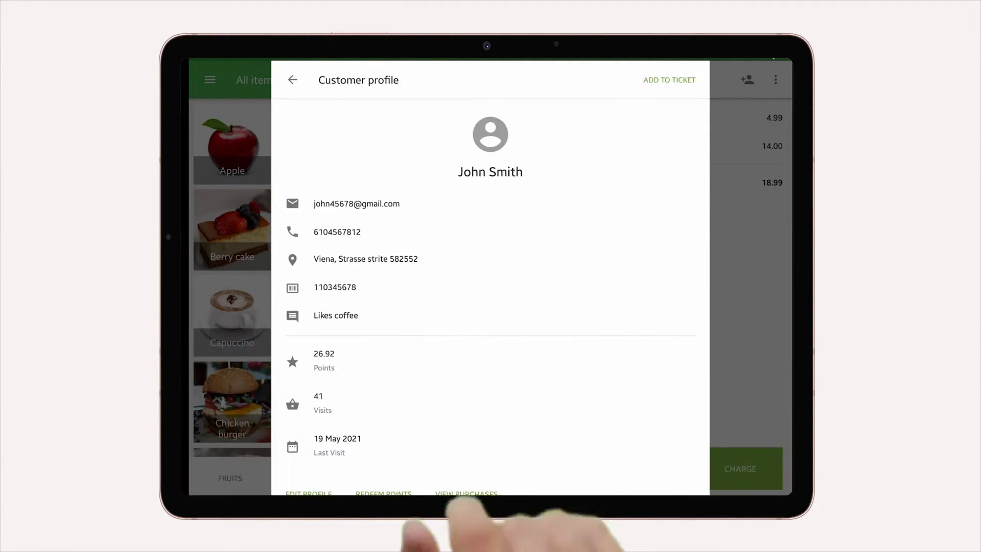
scroll(490, 301, "down", 1)
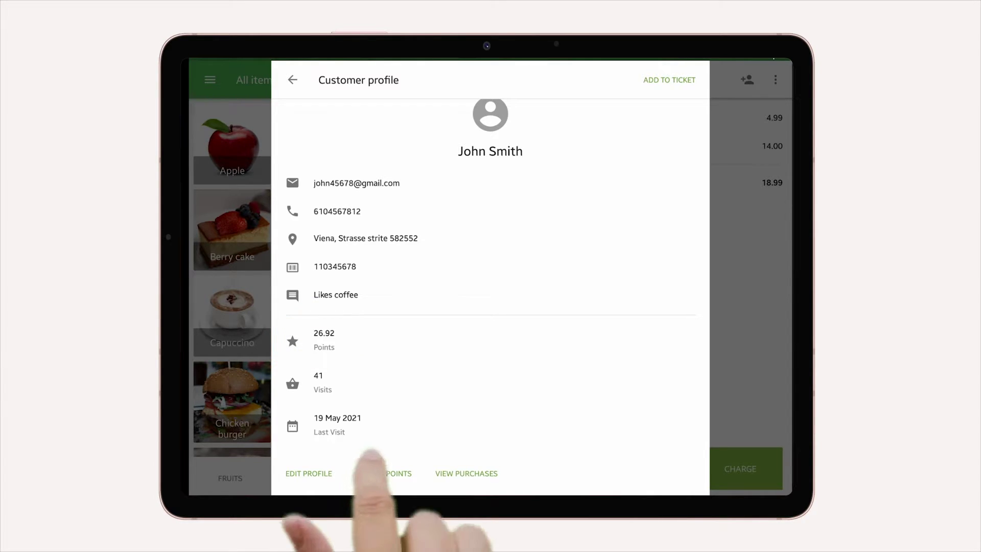
left_click(384, 473)
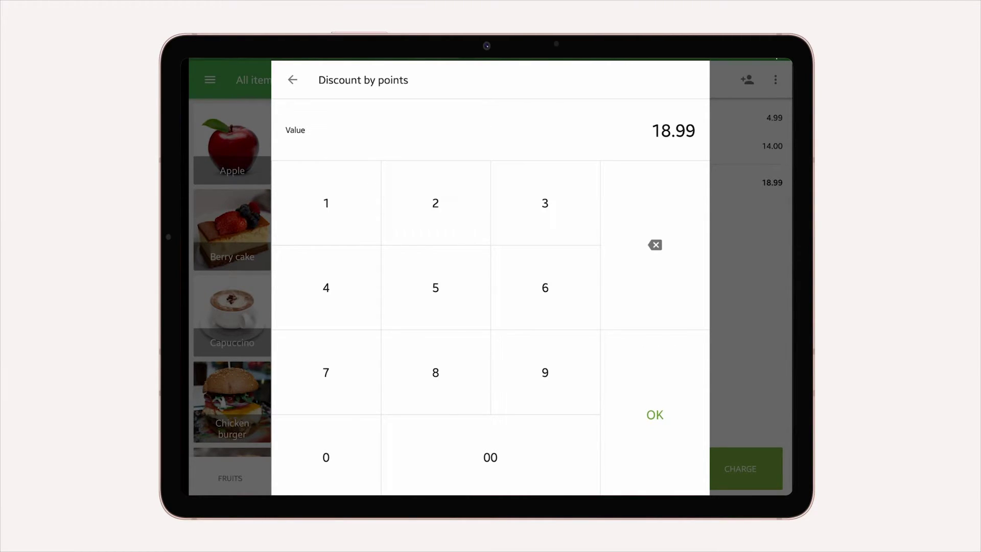
Apply a 3.99 points discount, bringing the ticket down to 15.00
left_click(545, 204)
left_click(546, 372)
left_click(655, 414)
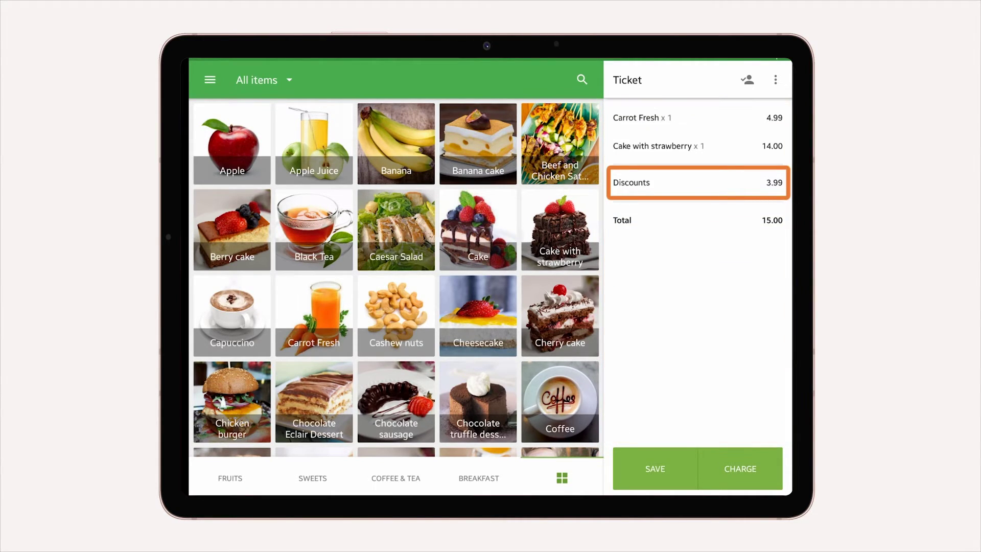
Take cash payment for the 15.00 total and start a new sale
left_click(732, 467)
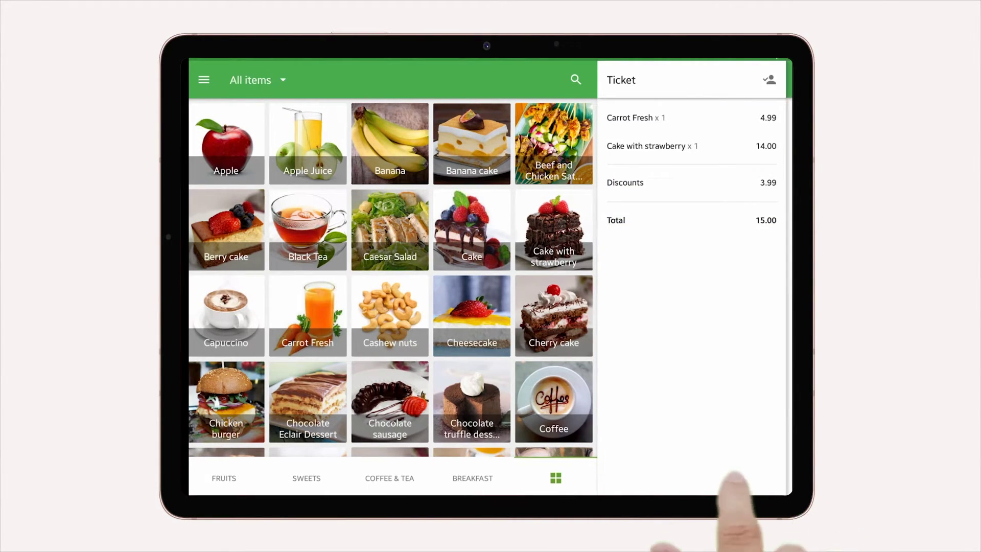
left_click(734, 220)
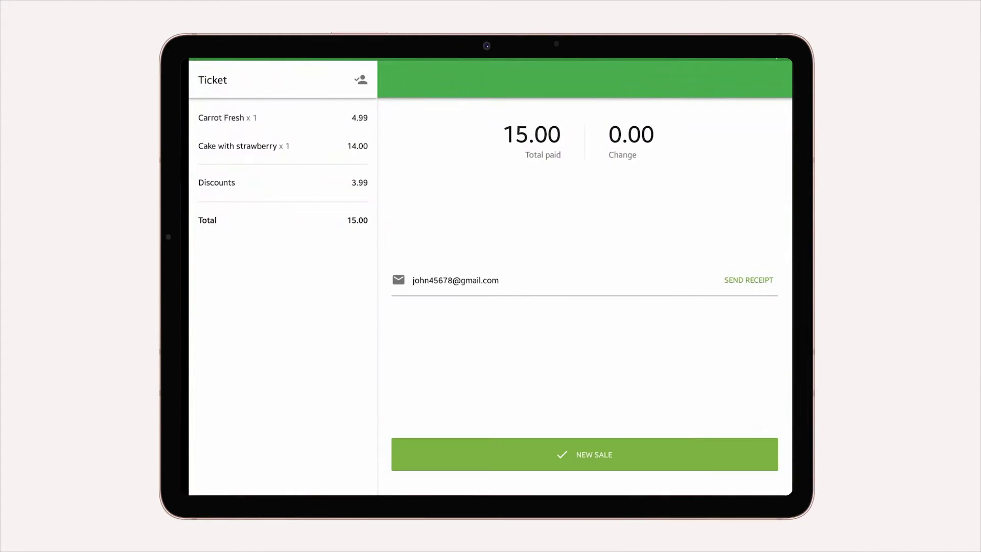
left_click(607, 458)
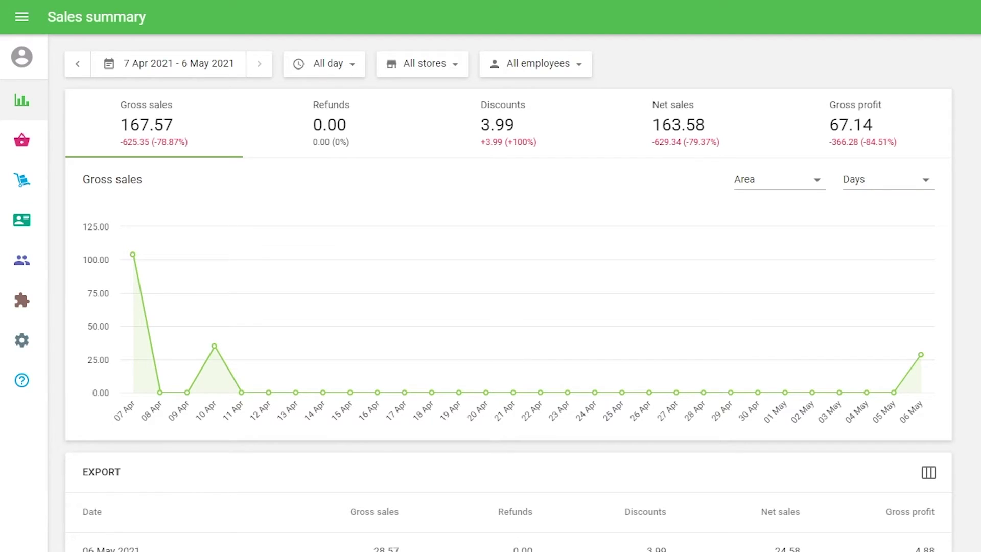
Show the customer base list with contacts, visits and totals spent
left_click(23, 260)
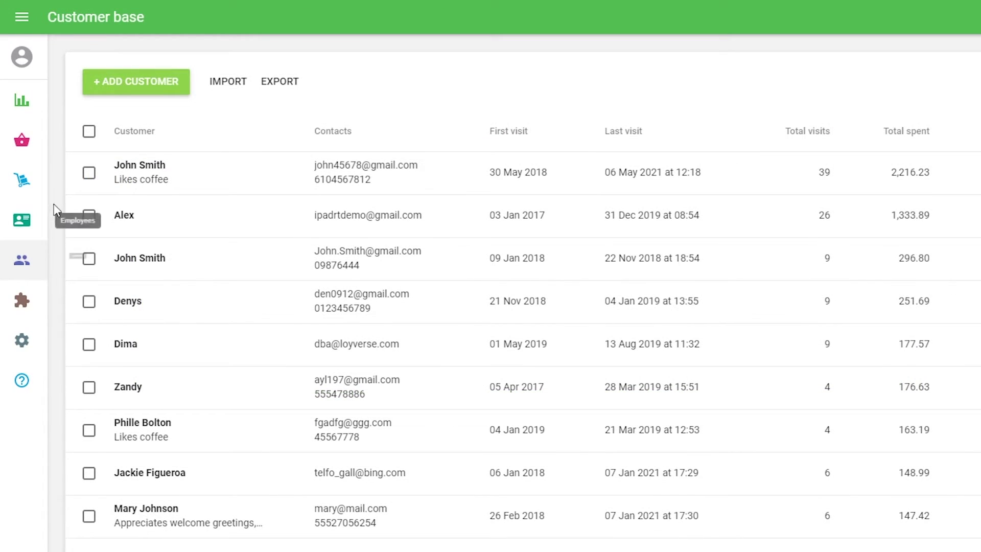
Create customer Michael with name, email, phone and note 'Likes drink Latte', then save
left_click(146, 85)
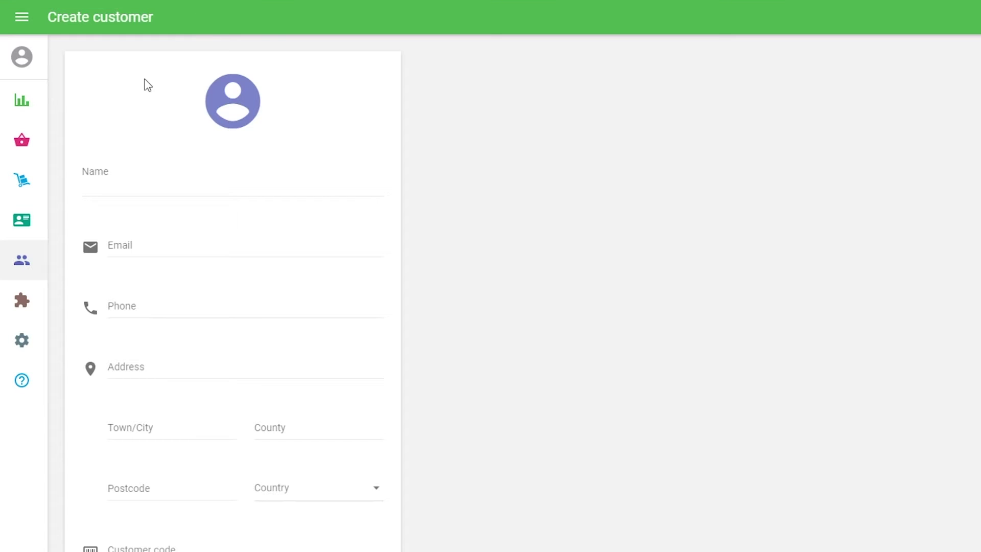
left_click(149, 180)
type("Michael")
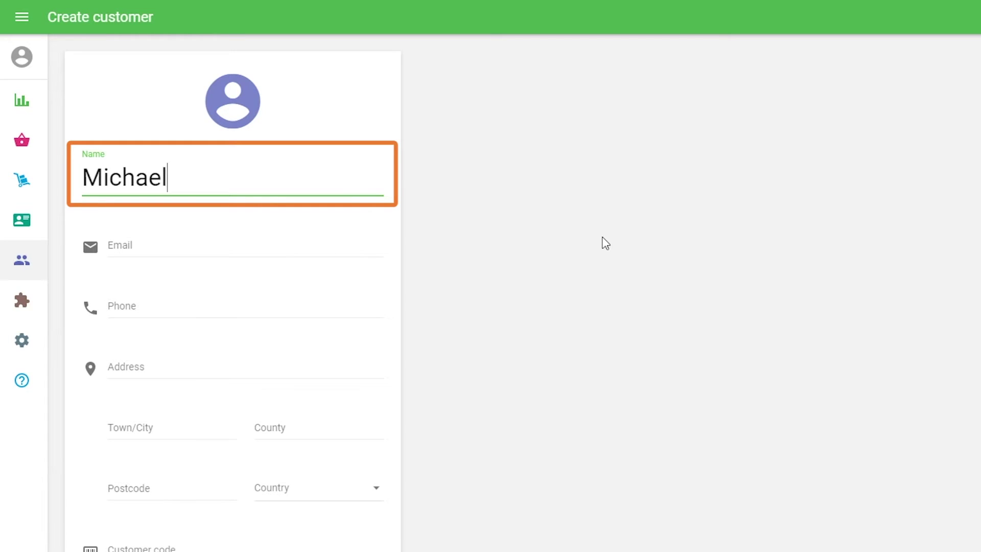
left_click(134, 243)
key("Tab")
type("61")
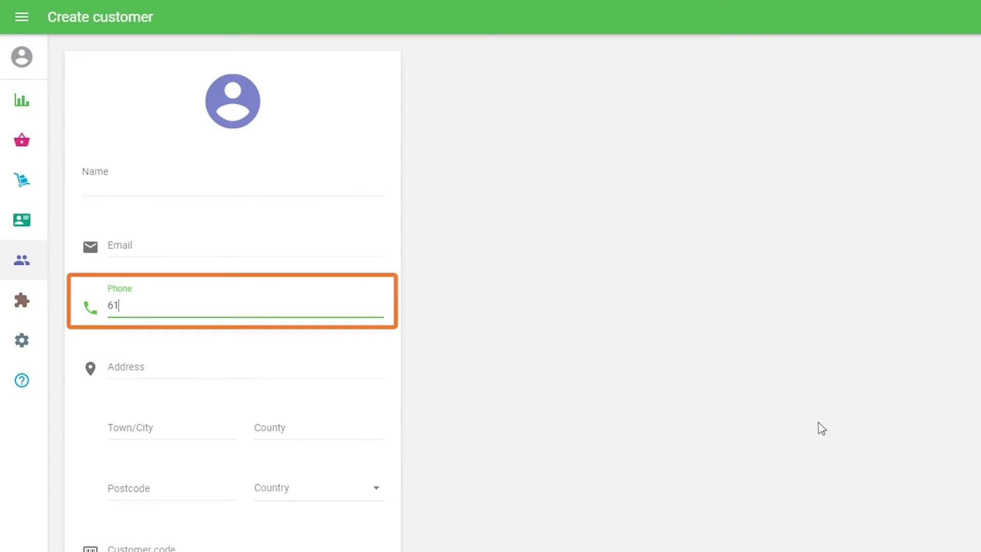
type("01111111")
scroll(168, 434, "down", 3)
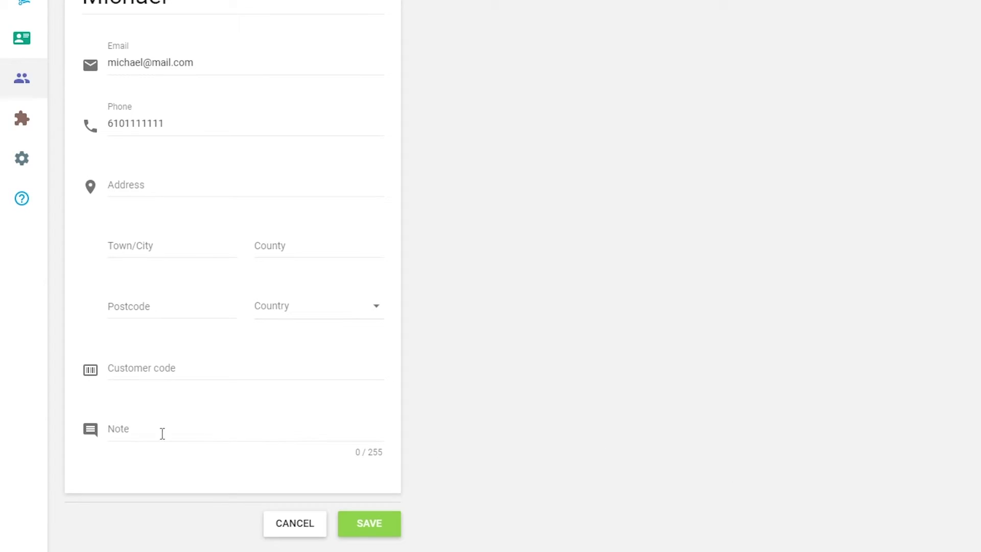
left_click(116, 429)
type("Likes drink Latte")
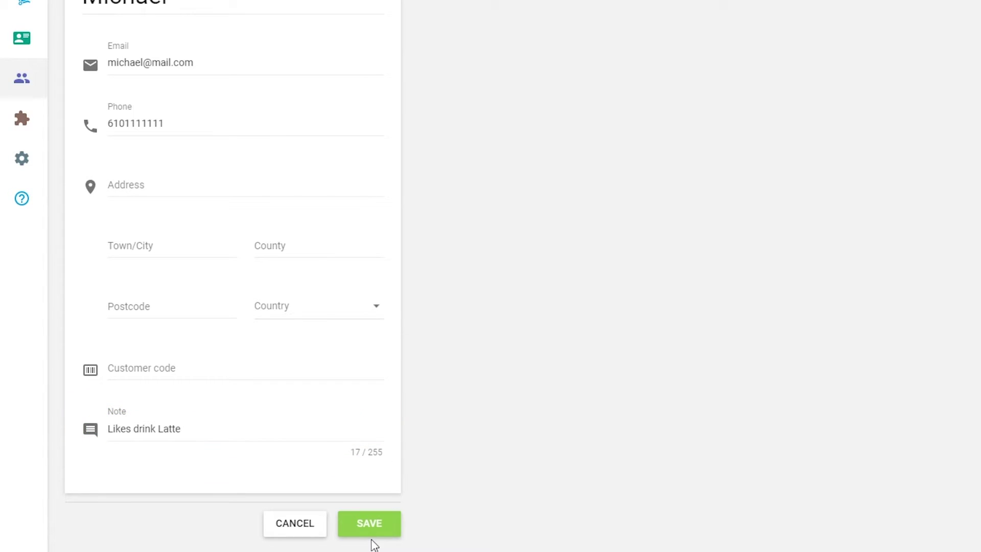
left_click(370, 523)
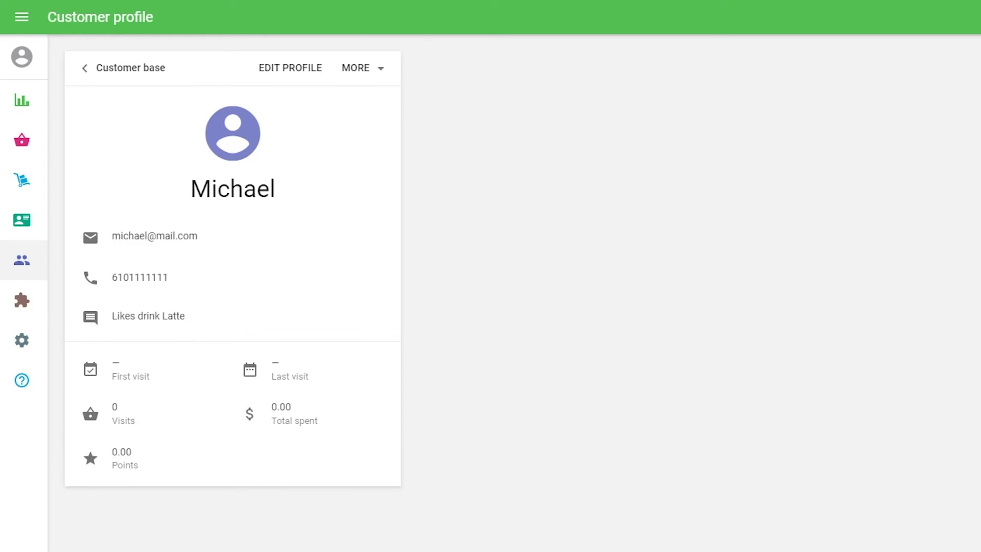
left_click(303, 68)
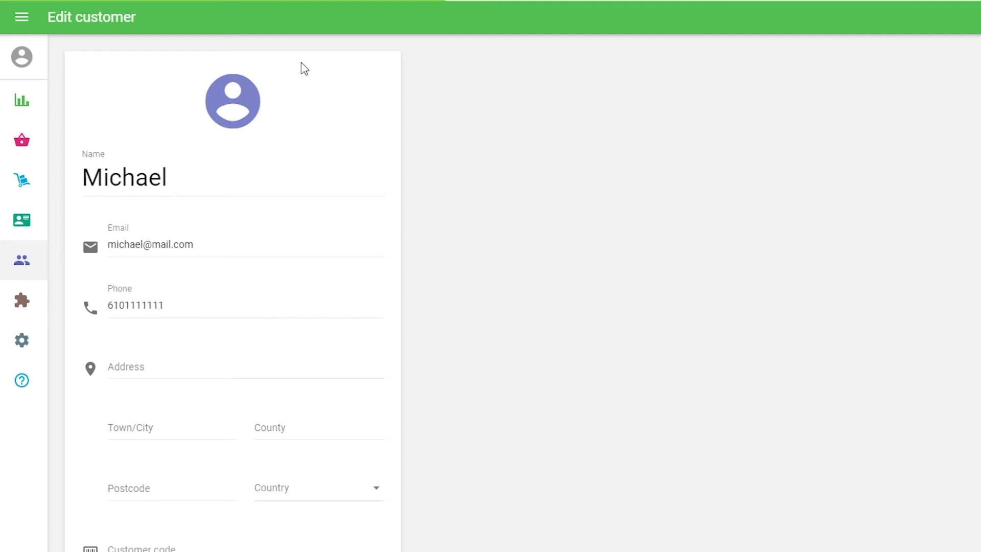
left_click(184, 175)
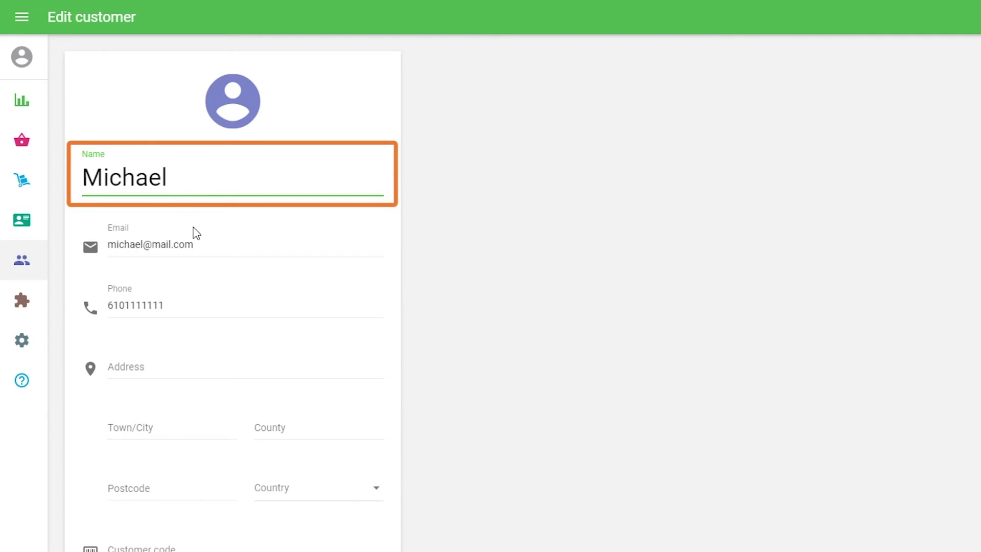
left_click(176, 304)
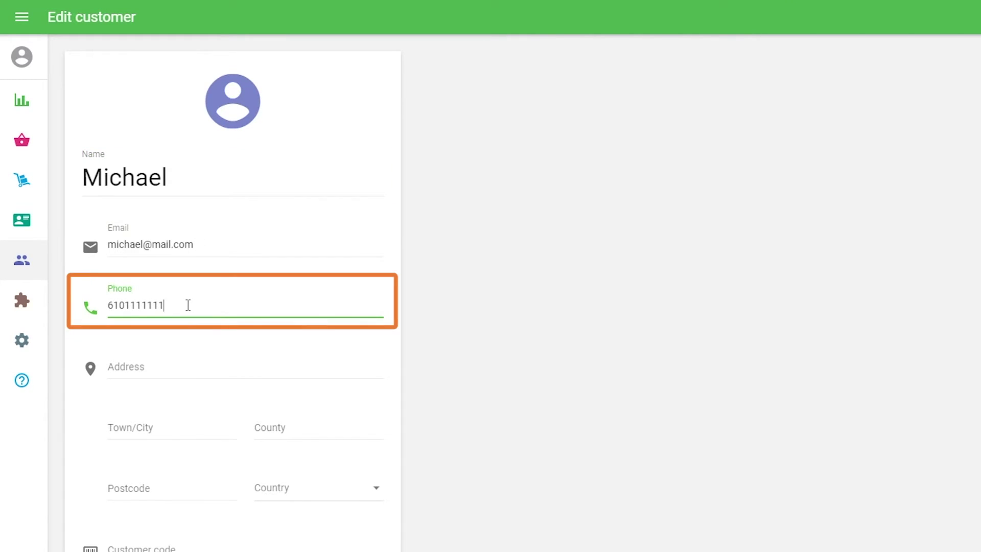
left_click(322, 361)
scroll(558, 392, "down", 3)
type("7689823")
Extend the note to 'Likes drink Latte and Americano' and save the profile
left_click(200, 419)
type("and ")
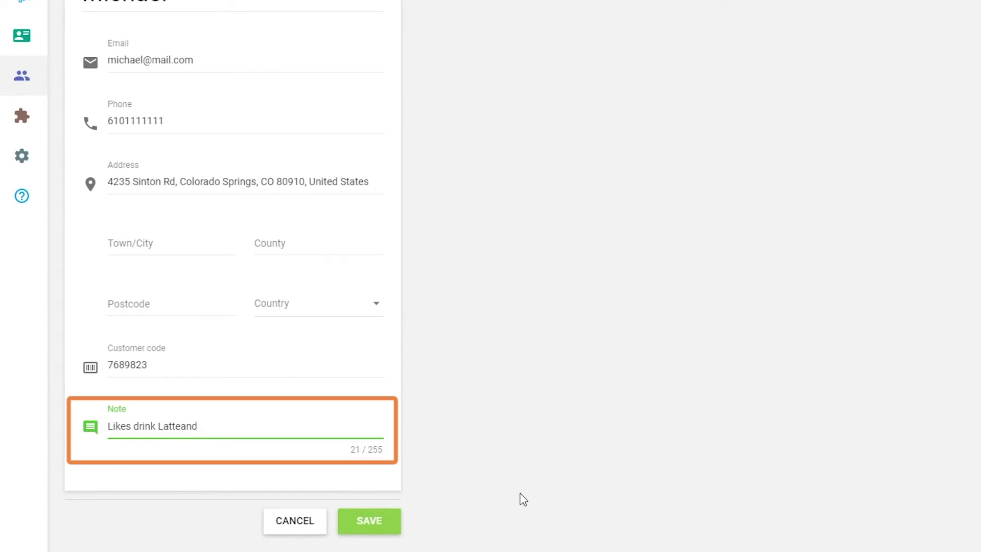
type("Americano")
key("Left")
key("Left")
key("Left")
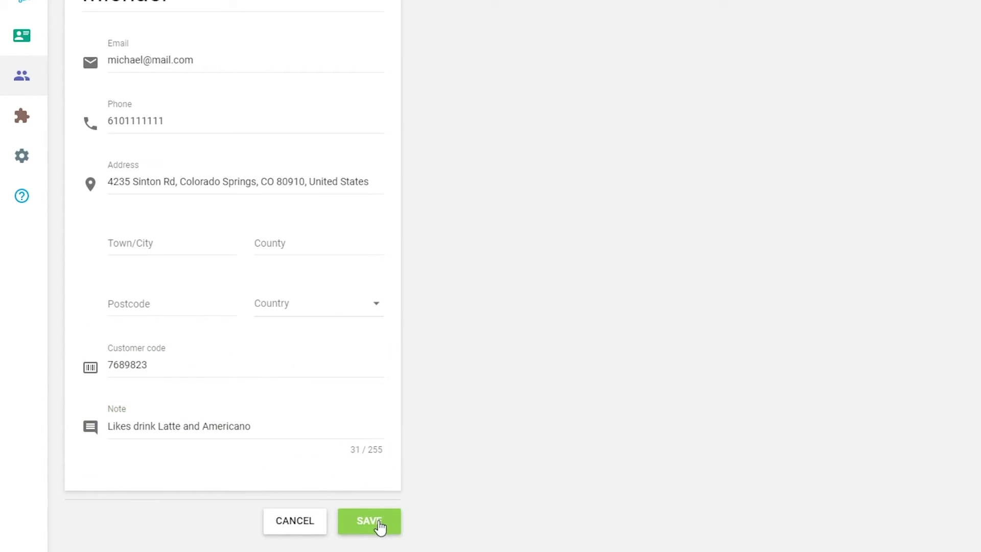
left_click(380, 527)
left_click(379, 81)
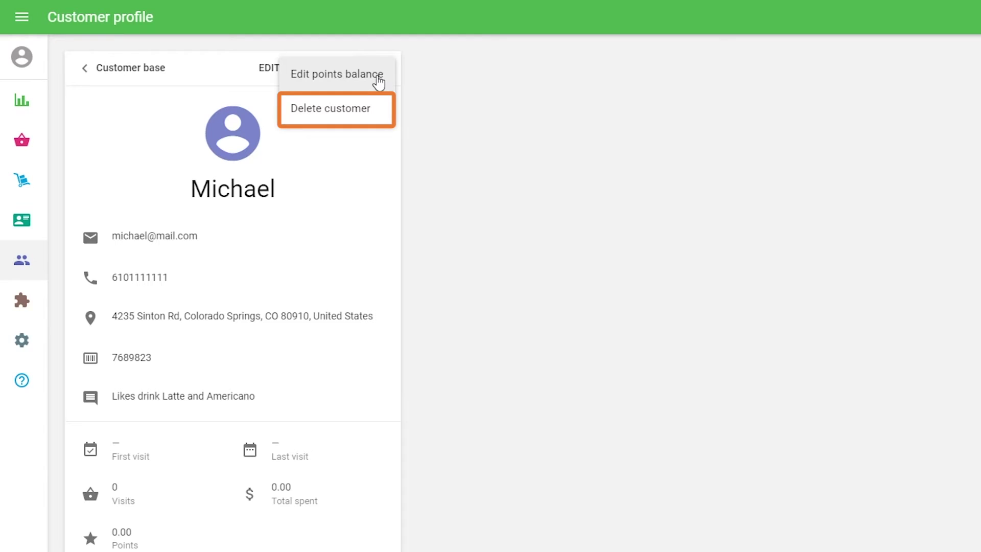
Set Michael's points balance from 0.00 to 25.00, save, and return to the customer base list
left_click(376, 74)
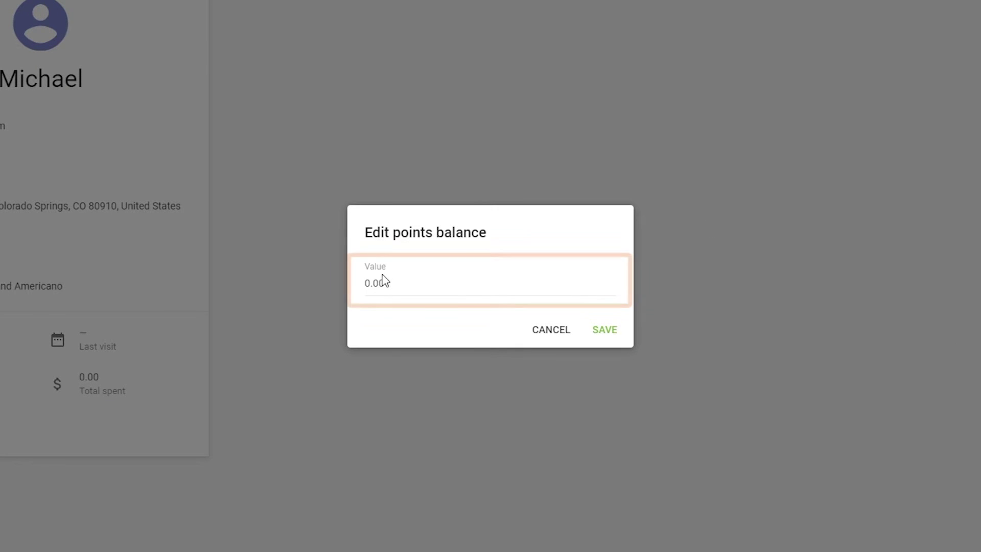
left_click(386, 283)
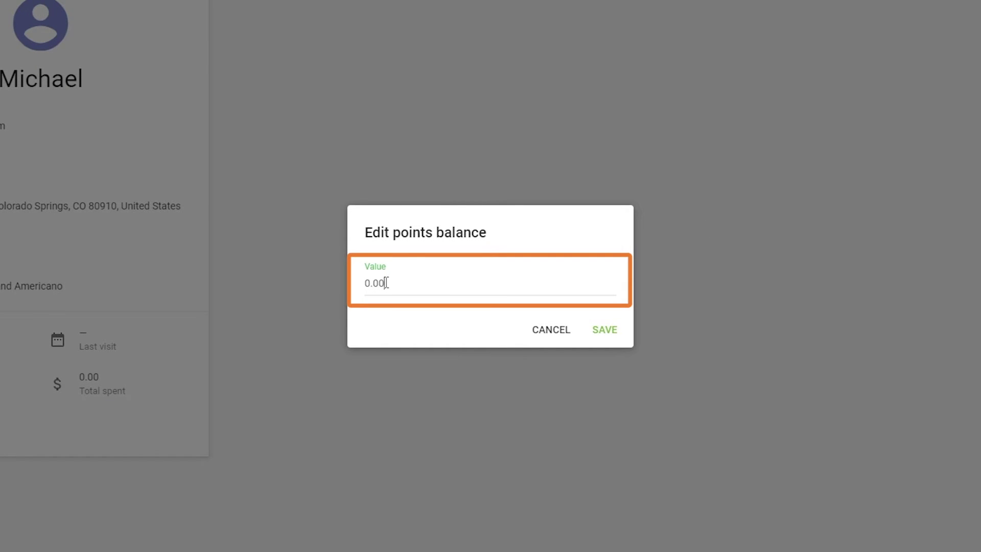
left_click_drag(386, 283, 355, 285)
type("25")
left_click(605, 330)
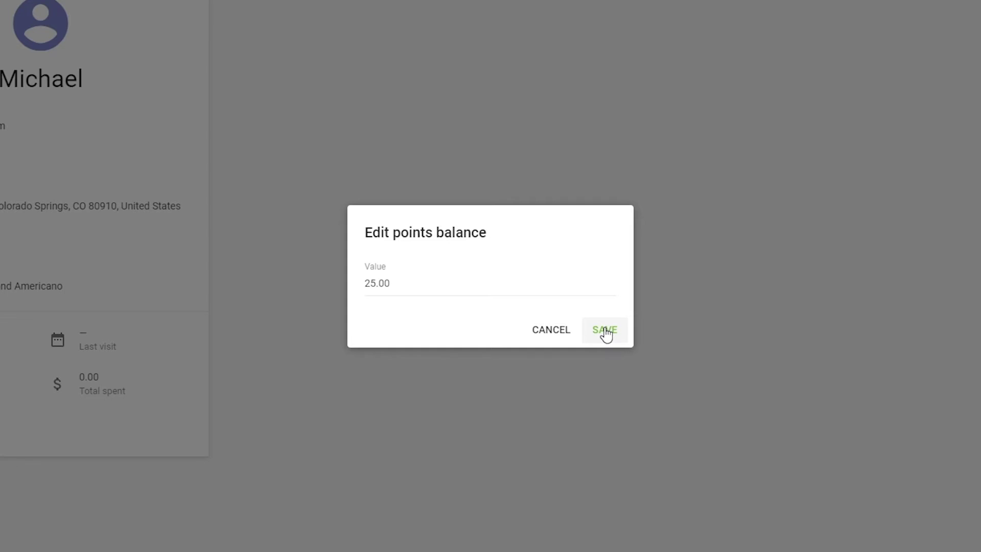
left_click(606, 331)
left_click(85, 78)
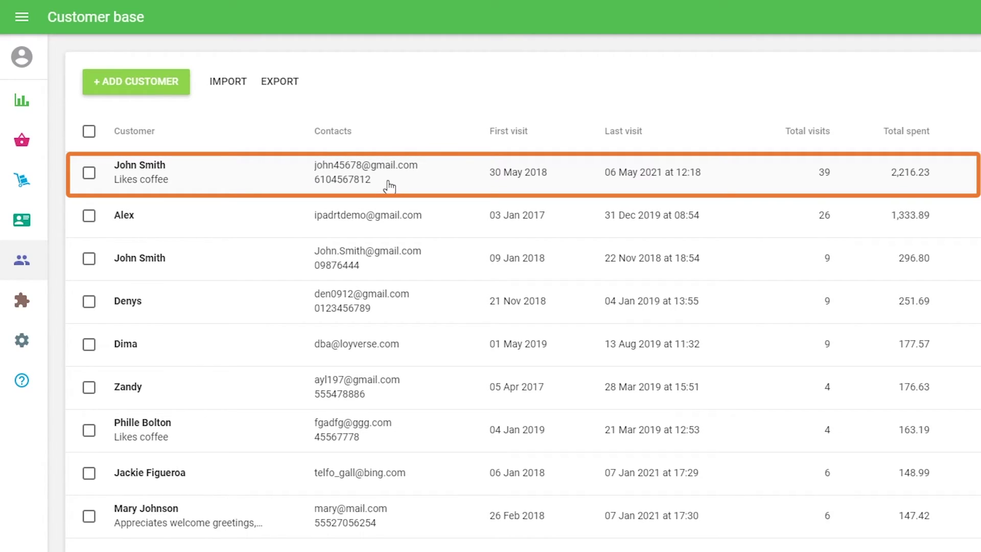
left_click(390, 186)
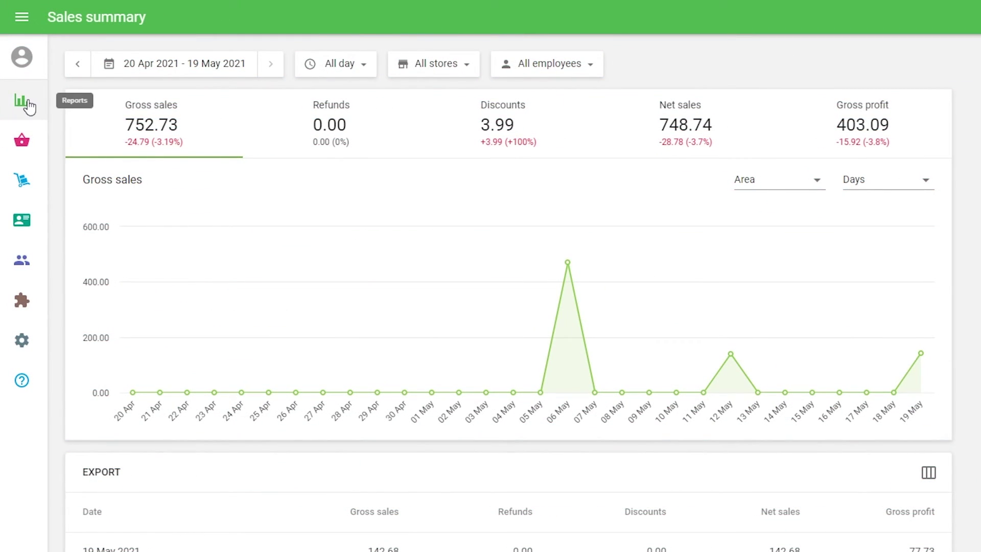
Filter the Receipts report to John Smith and view receipt 52-1004 with its points earned and balance
left_click(28, 107)
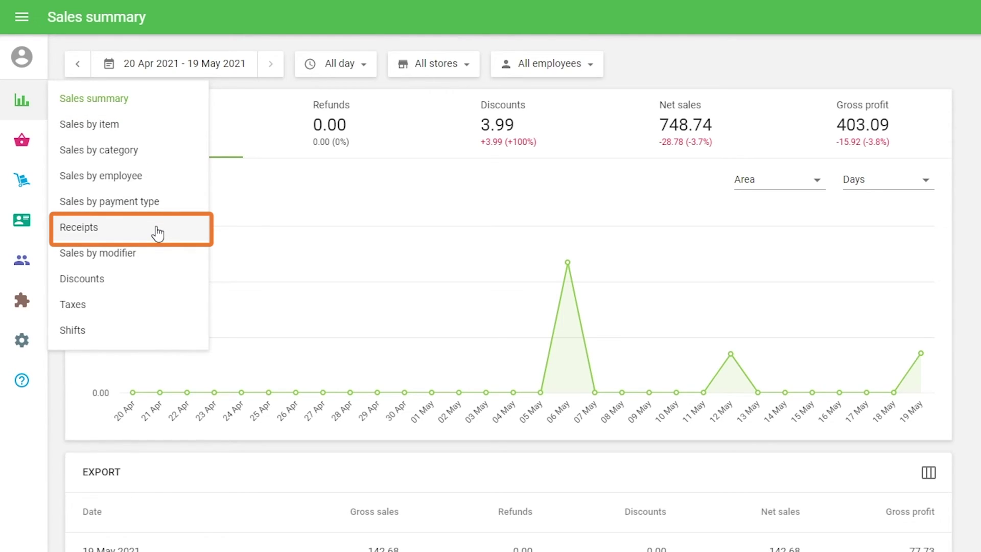
left_click(157, 233)
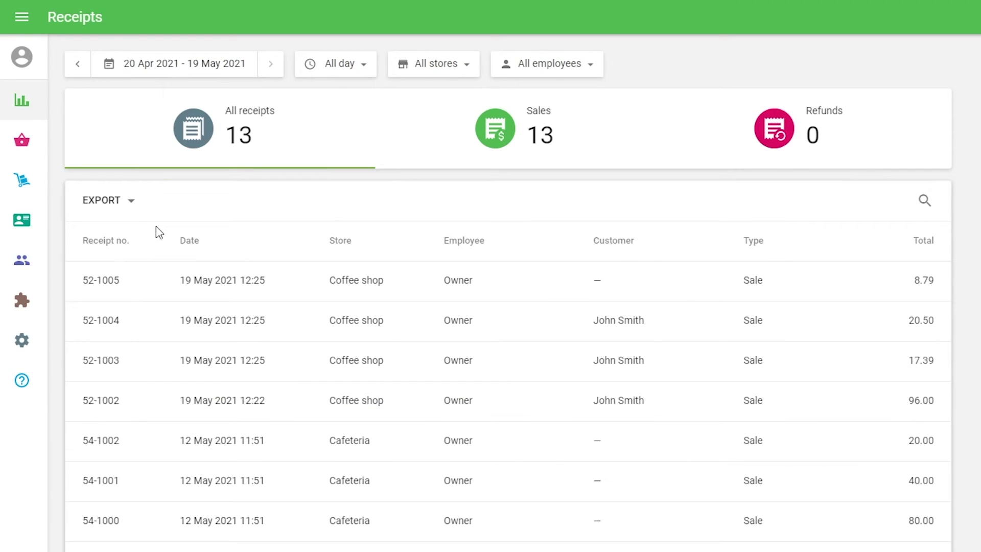
left_click(925, 201)
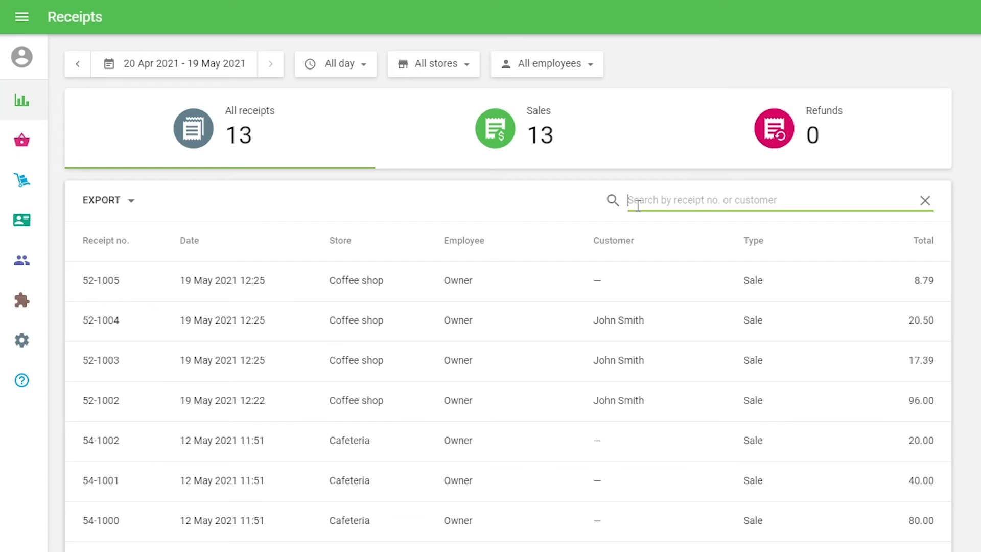
type("John")
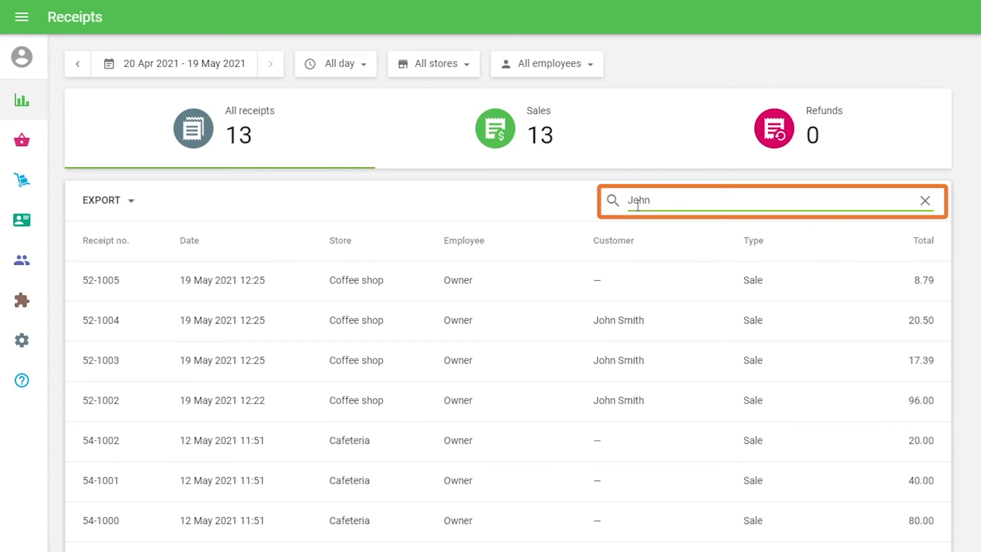
type(" Smith")
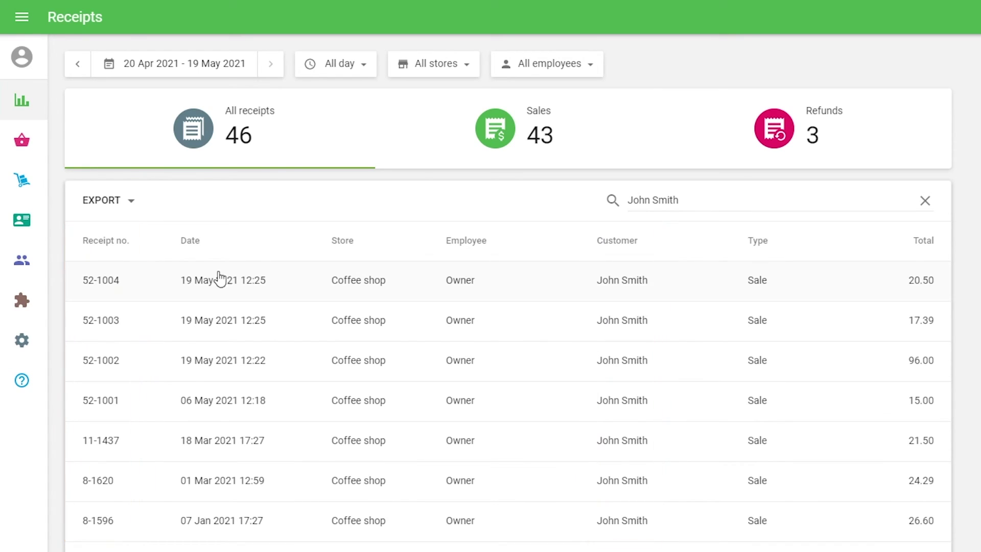
left_click(274, 291)
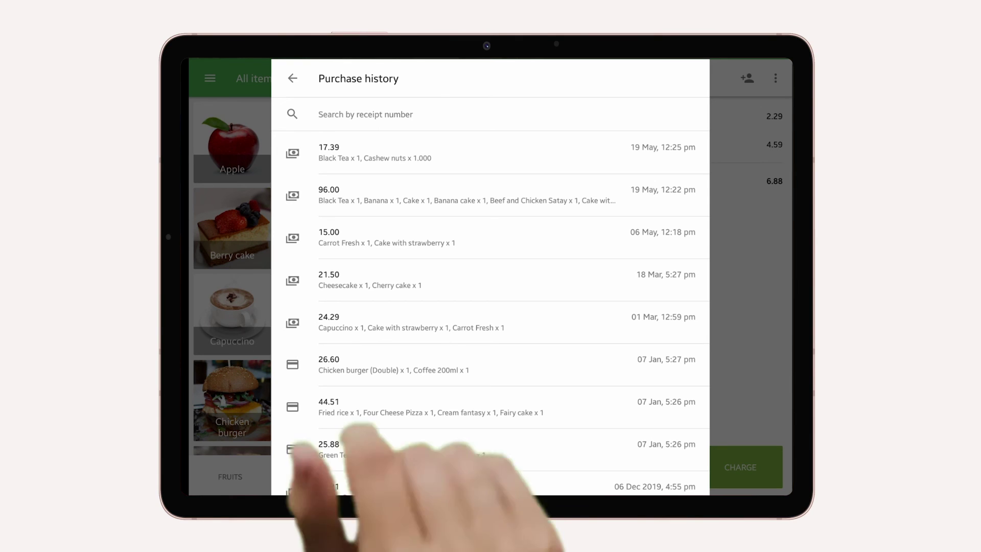
View receipt #52-1003 for 17.39 in the customer's purchase history
left_click(460, 153)
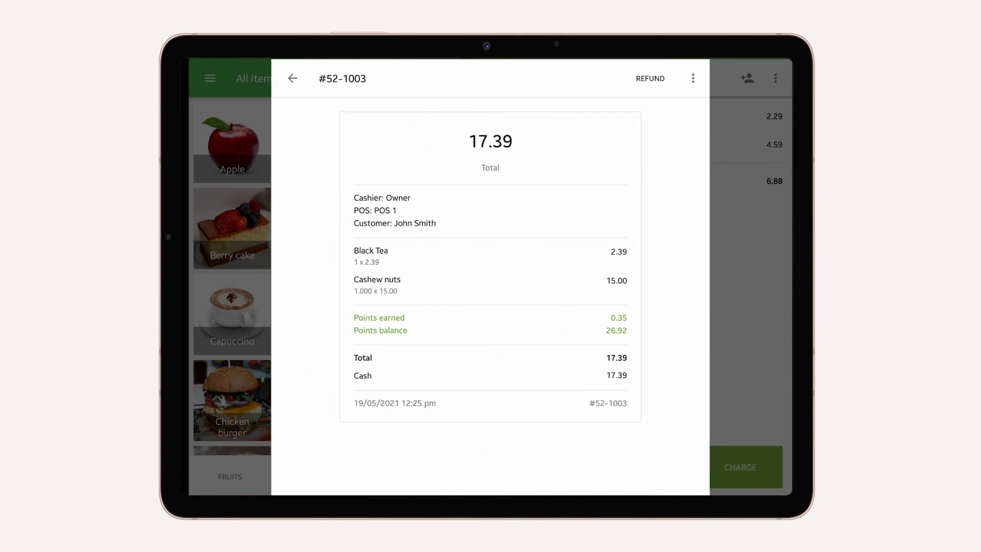